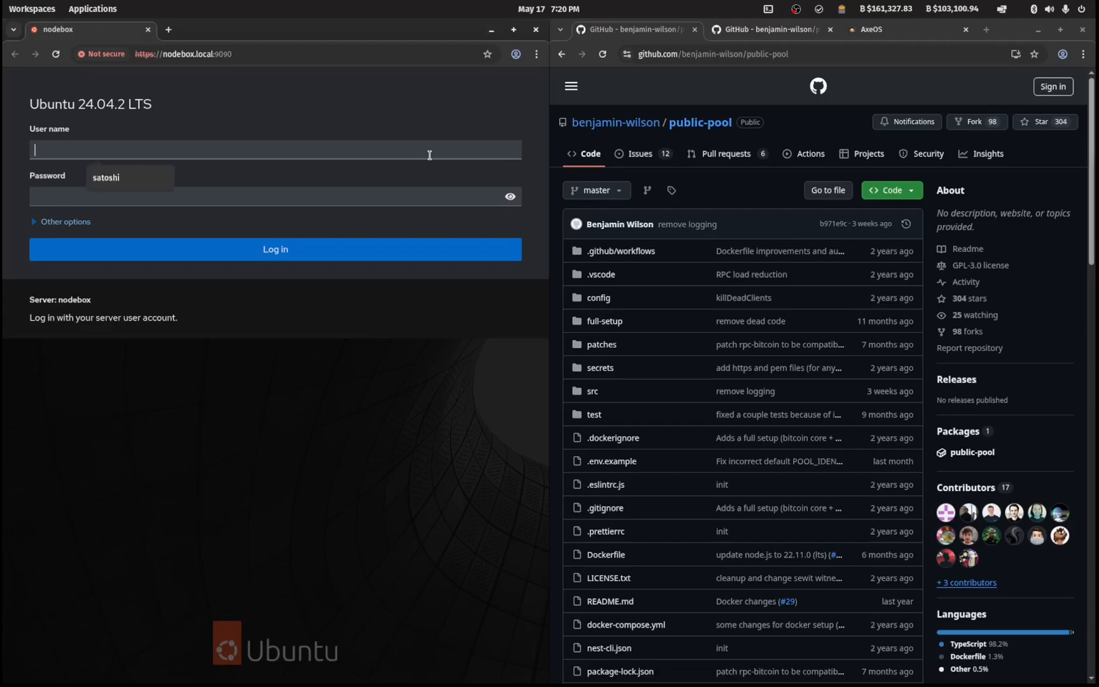
pyautogui.write('toshi')
# Log in as satoshi, reload into the dashboard and open the nodebox Terminal.
pyautogui.press('Tab')
pyautogui.write('••••')
pyautogui.press('Return')
pyautogui.click(290, 53)
pyautogui.press('Return')
pyautogui.click(78, 444)
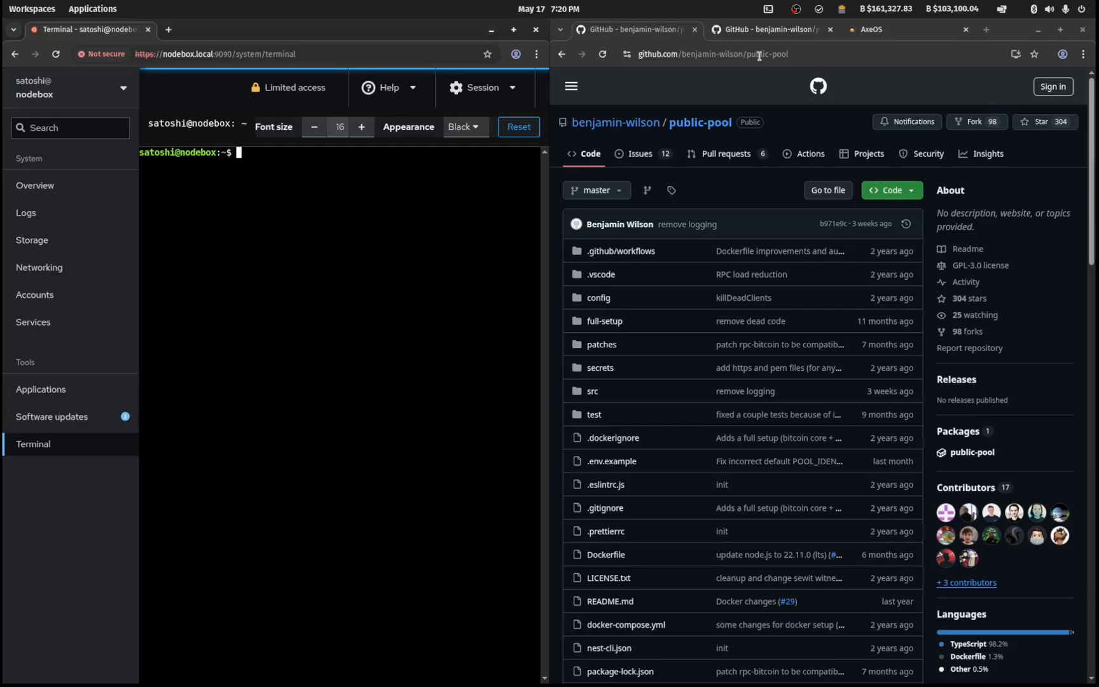
# Clone the public-pool repository using the HTTPS URL copied from GitHub.
pyautogui.click(890, 190)
pyautogui.click(906, 272)
pyautogui.click(309, 215)
pyautogui.write('git clone')
pyautogui.rightClick(337, 196)
pyautogui.click(357, 230)
pyautogui.click(222, 142)
pyautogui.press('Return')
pyautogui.write('ls')
# Move into the new public-pool folder and list its files.
pyautogui.press('Return')
pyautogui.moveTo(287, 271); pyautogui.dragTo(345, 272)
pyautogui.click(310, 285)
pyautogui.write('cd publ')
pyautogui.press('Tab')
pyautogui.press('Return')
pyautogui.write('ls')
pyautogui.press('Return')
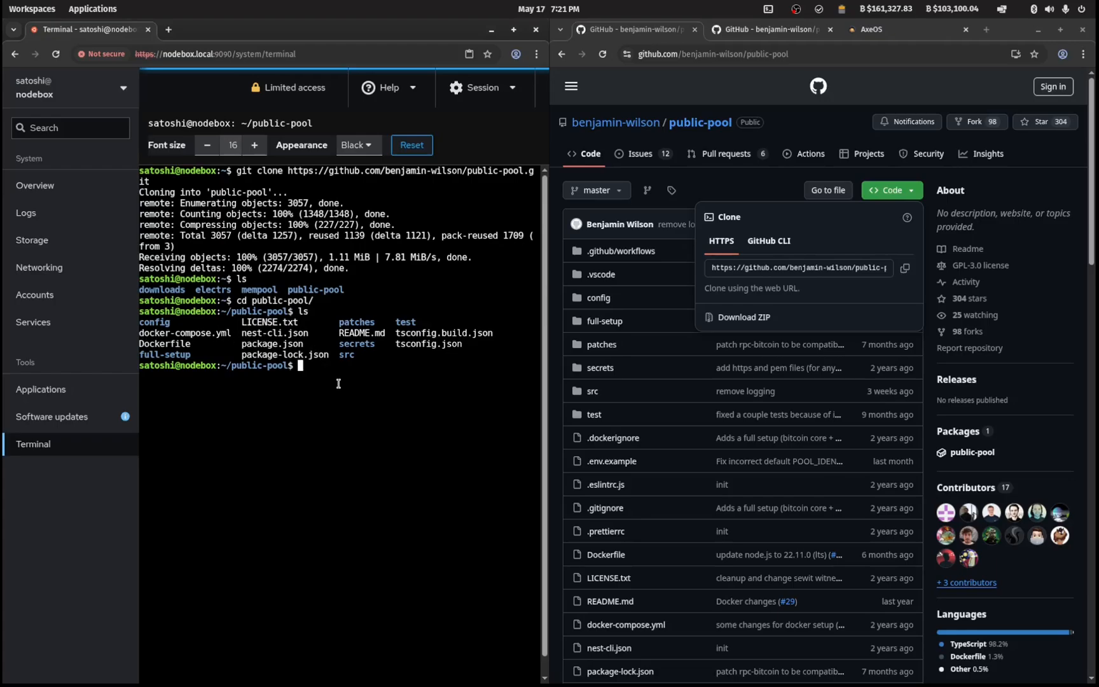
pyautogui.write('nano doc')
# In nano, change docker-compose.yml's stratum port binding from 127.0.0.1 to 0.0.0.0.
pyautogui.press('Tab')
pyautogui.press('Return')
pyautogui.press('Down')
pyautogui.press('Down')
pyautogui.press('Down')
pyautogui.press('Down')
pyautogui.press('Down')
pyautogui.press('Down')
pyautogui.press('Right')
pyautogui.press('Right')
pyautogui.press('Right')
pyautogui.press('Right')
pyautogui.press('Right')
pyautogui.press('Right')
pyautogui.press('Up')
pyautogui.press('Right')
pyautogui.press('Right')
pyautogui.press('BackSpace')
pyautogui.press('BackSpace')
pyautogui.press('Delete')
pyautogui.write('0')
pyautogui.press('Right')
pyautogui.press('Right')
pyautogui.press('Right')
pyautogui.press('Delete')
pyautogui.write('0')
pyautogui.press('Down')
pyautogui.press('Right')
pyautogui.press('Right')
# Change the API port binding to 0.0.0.0 as well and save docker-compose.yml.
pyautogui.press('BackSpace')
pyautogui.write('0')
pyautogui.press('Left')
pyautogui.press('Left')
pyautogui.press('Left')
pyautogui.press('BackSpace')
pyautogui.press('BackSpace')
pyautogui.press('BackSpace')
pyautogui.write('0')
pyautogui.hotkey('ctrl', 'Right')
pyautogui.hotkey('ctrl', 'Right')
pyautogui.hotkey('ctrl', 'Right')
pyautogui.hotkey('ctrl', 'Right')
pyautogui.hotkey('ctrl', 'x')
pyautogui.press('y')
pyautogui.press('Return')
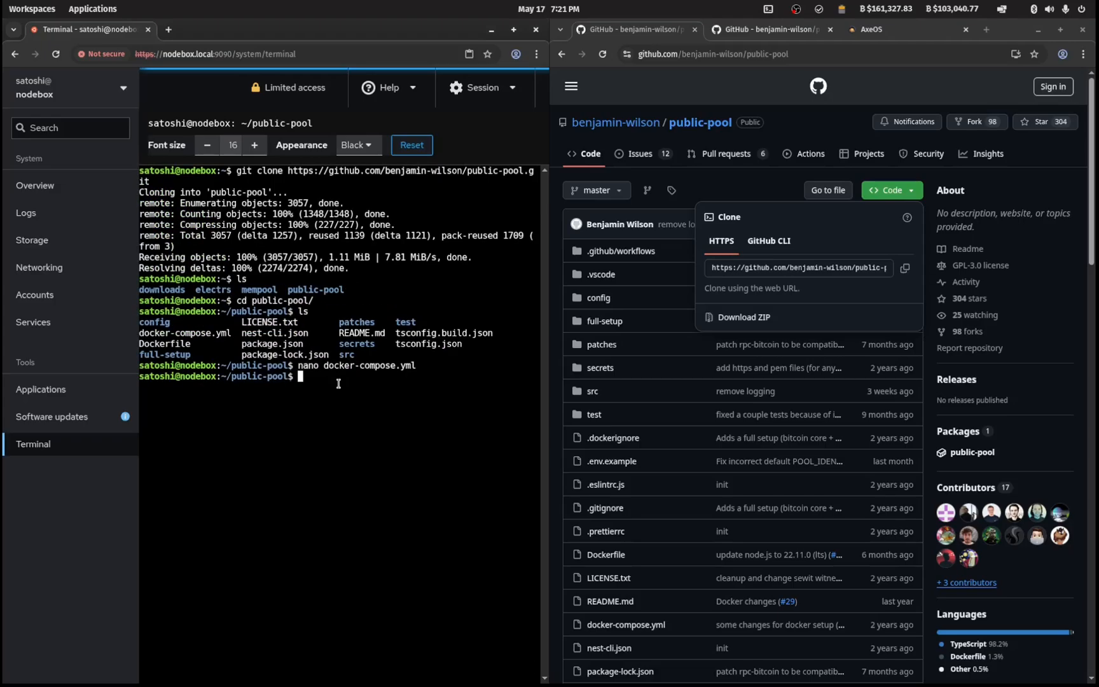
pyautogui.write('ll')
# Copy .env.example to a new .env settings file.
pyautogui.press('Return')
pyautogui.moveTo(394, 462); pyautogui.dragTo(456, 463)
pyautogui.click(353, 668)
pyautogui.write('cp .env.example .env')
pyautogui.press('Return')
pyautogui.write('clear')
pyautogui.press('Return')
pyautogui.write('nano .env')
# Set BITCOIN_RPC_URL in .env to the Docker host 172.17.0.1 and save it.
pyautogui.press('Return')
pyautogui.press('Down')
pyautogui.press('End')
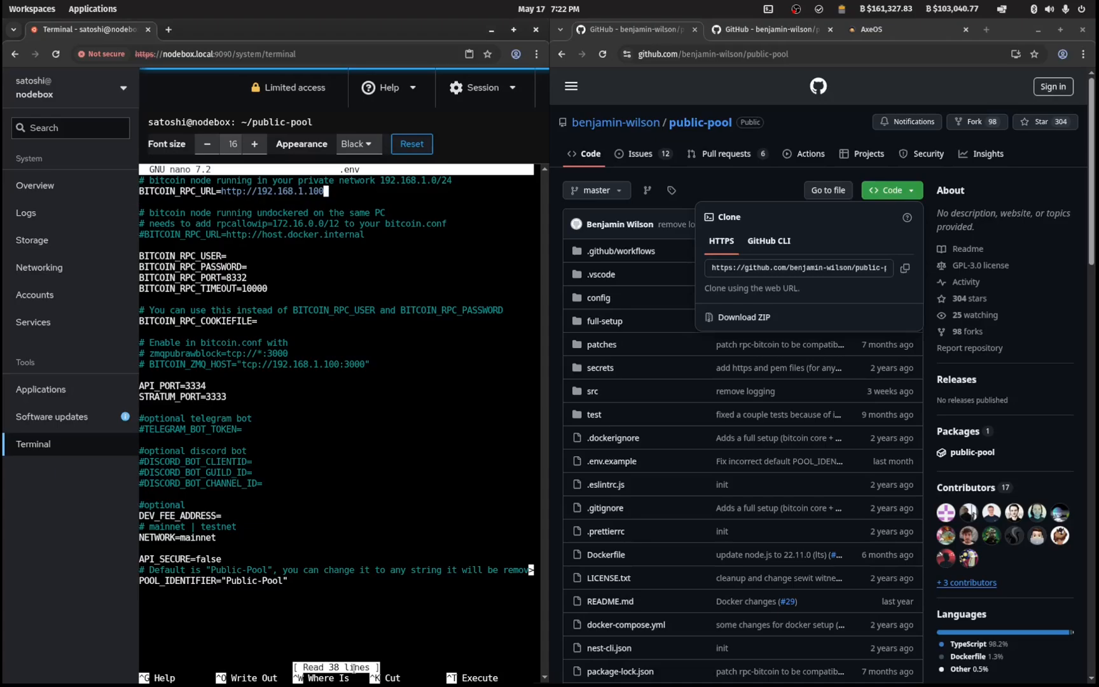
pyautogui.press('BackSpace')
pyautogui.press('BackSpace')
pyautogui.press('BackSpace')
pyautogui.write('172.17.0.1')
pyautogui.hotkey('ctrl', 'x')
pyautogui.press('y')
pyautogui.press('Return')
pyautogui.write('ip a')
# Confirm with ip a that docker0's address is 172.17.0.1.
pyautogui.press('Return')
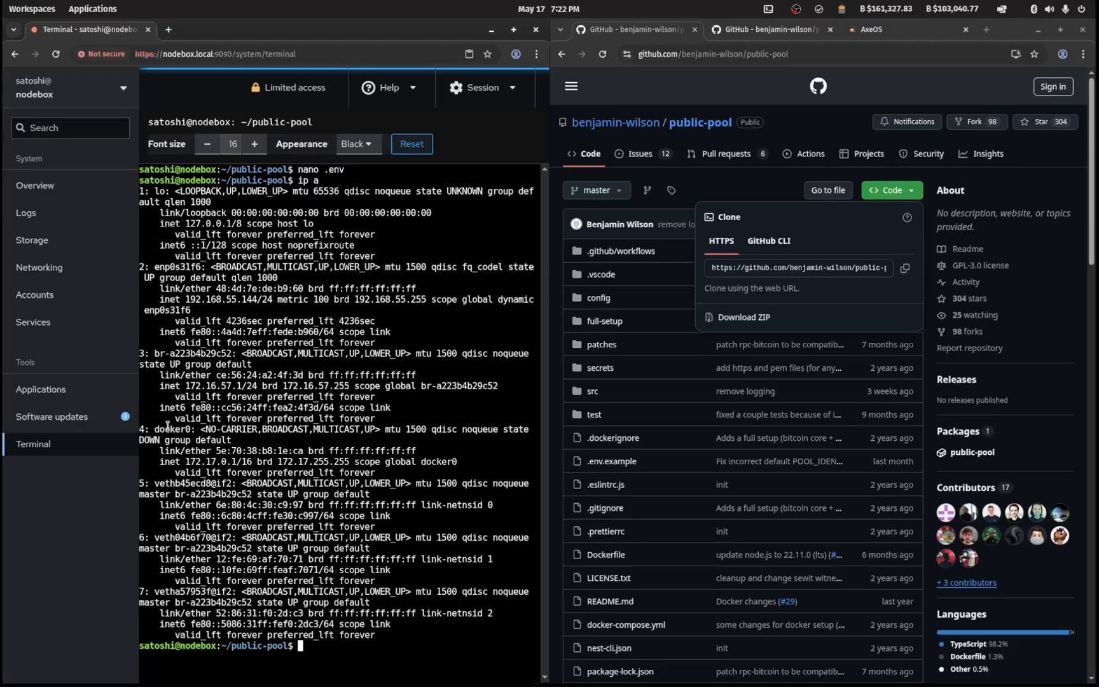
pyautogui.moveTo(153, 429); pyautogui.dragTo(193, 428)
pyautogui.moveTo(185, 462); pyautogui.dragTo(243, 461)
pyautogui.click(330, 654)
pyautogui.write('clear')
pyautogui.press('Return')
pyautogui.write('nano .env')
# Fill in BITCOIN_RPC_USER and BITCOIN_RPC_PASSWORD in .env, save it and list the project files.
pyautogui.press('Return')
pyautogui.press('End')
pyautogui.press('Left')
pyautogui.press('Left')
pyautogui.press('Left')
pyautogui.press('Left')
pyautogui.press('Left')
pyautogui.press('Left')
pyautogui.press('Down')
pyautogui.press('Right')
pyautogui.press('Right')
pyautogui.press('Right')
pyautogui.press('Right')
pyautogui.press('Down')
pyautogui.press('Down')
pyautogui.hotkey('ctrl', 'Right')
pyautogui.hotkey('ctrl', 'Right')
pyautogui.hotkey('ctrl', 'Right')
pyautogui.press('Down')
pyautogui.press('Down')
pyautogui.press('Down')
pyautogui.press('Down')
pyautogui.press('Down')
pyautogui.press('Down')
pyautogui.press('Down')
pyautogui.press('Down')
pyautogui.press('Down')
pyautogui.press('Down')
pyautogui.press('Down')
pyautogui.press('Down')
pyautogui.press('Down')
pyautogui.press('Down')
pyautogui.press('Up')
pyautogui.press('Up')
pyautogui.press('Up')
pyautogui.press('Up')
pyautogui.press('Up')
pyautogui.press('Up')
pyautogui.hotkey('ctrl', 'x')
pyautogui.press('y')
pyautogui.press('Return')
pyautogui.write('ls')
pyautogui.press('Return')
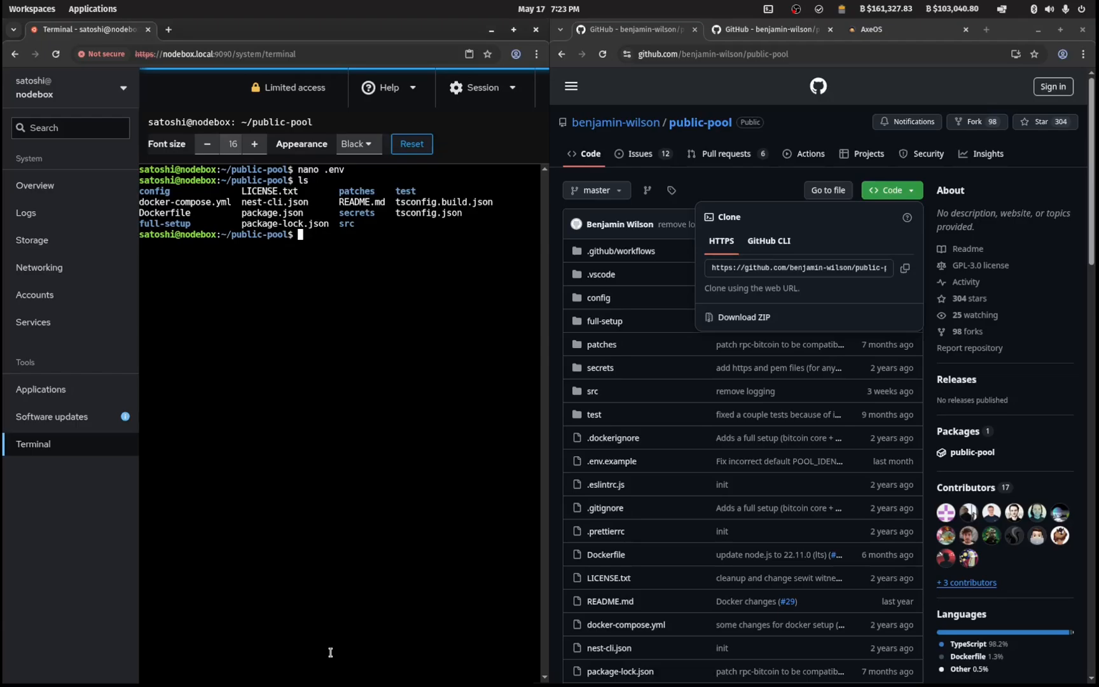
pyautogui.write('docker compose up -d')
# Start the pool with docker compose up -d and confirm public-pool runs with ports 3333-3334 via docker ps.
pyautogui.press('Return')
pyautogui.write('clear')
pyautogui.press('Return')
pyautogui.write('ls')
pyautogui.press('BackSpace')
pyautogui.press('BackSpace')
pyautogui.write('docker ps')
pyautogui.press('Return')
pyautogui.moveTo(222, 202); pyautogui.dragTo(311, 212)
pyautogui.click(292, 213)
pyautogui.click(315, 213)
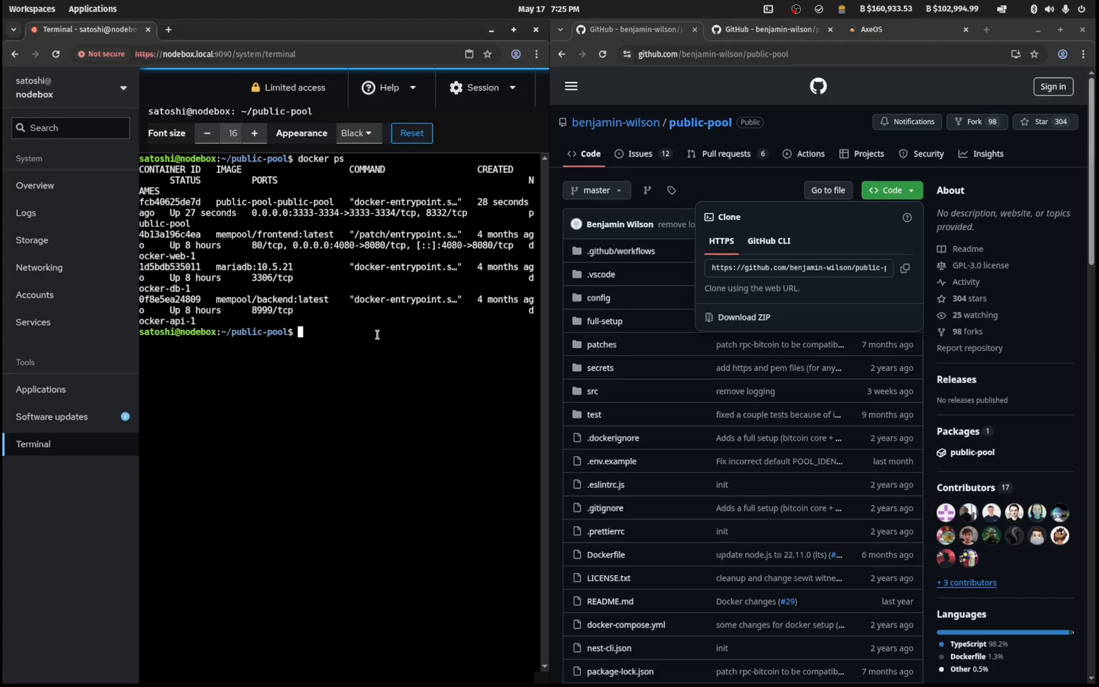
pyautogui.write('cd ..')
# From the home folder, follow .bitcoin/debug.log live with tail -f.
pyautogui.press('Return')
pyautogui.write('tail -f .bitcoin/deb')
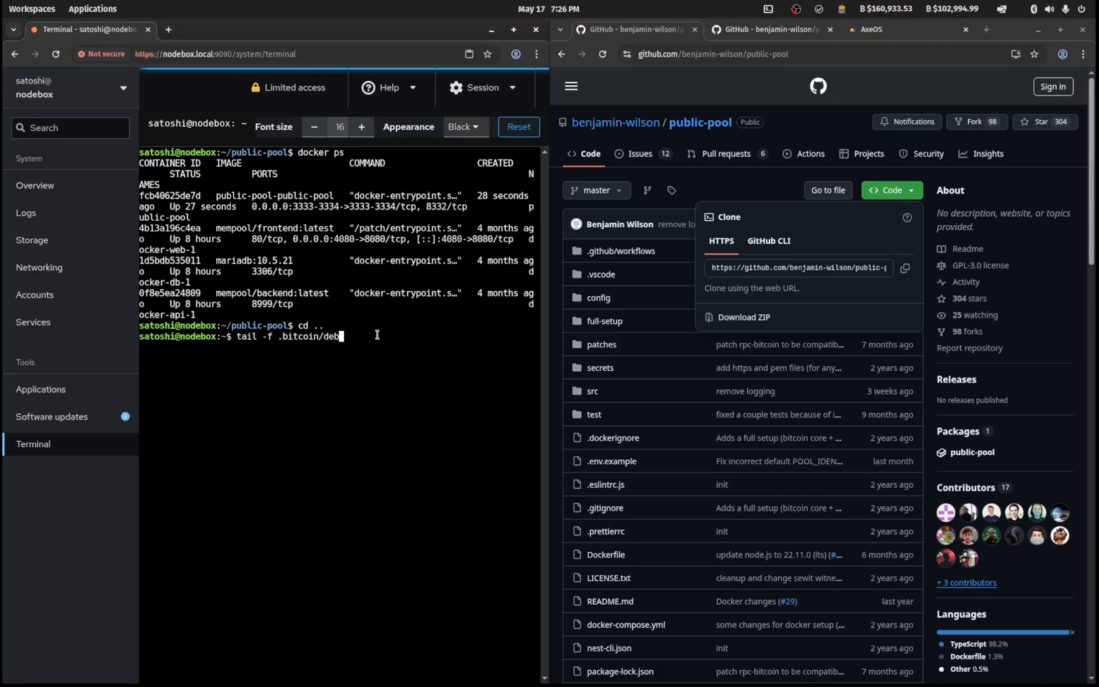
pyautogui.write('ug.log')
pyautogui.press('Return')
# Switch to the Bitaxe's AxeOS page and go to its Pool Settings.
pyautogui.click(896, 34)
pyautogui.click(577, 88)
pyautogui.click(602, 177)
# Set the Stratum Host to nodebox.local, save and restart the miner.
pyautogui.click(767, 171)
pyautogui.press('BackSpace')
pyautogui.press('BackSpace')
pyautogui.press('BackSpace')
pyautogui.write('nodebox.local')
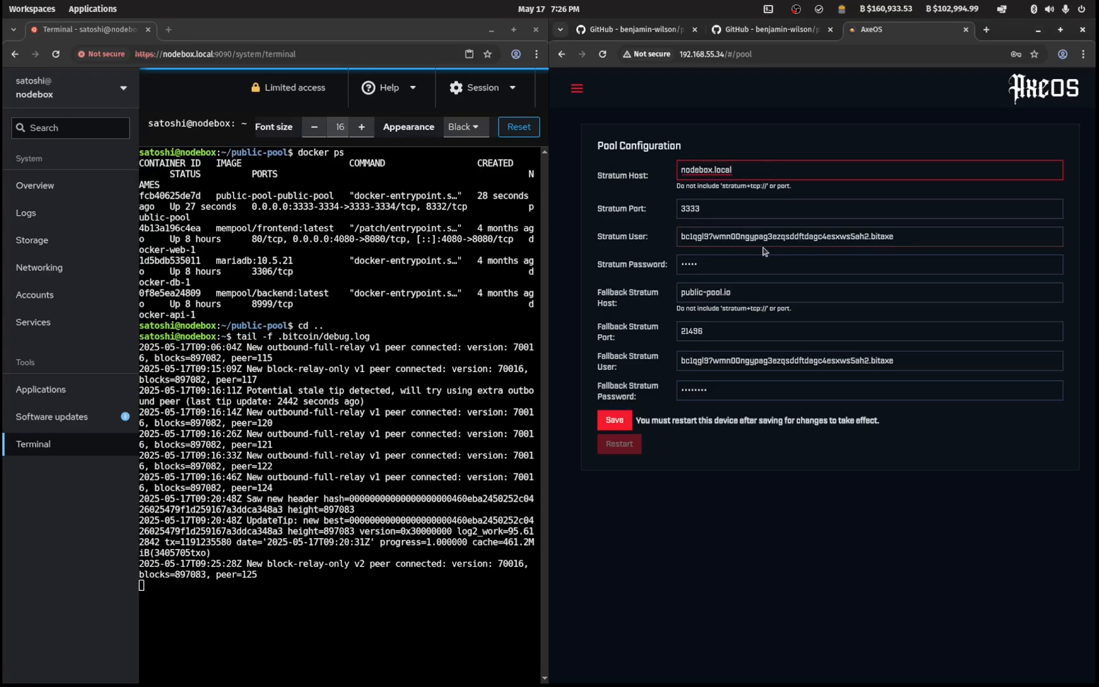
pyautogui.click(615, 420)
pyautogui.click(620, 444)
pyautogui.click(577, 92)
pyautogui.click(601, 112)
pyautogui.click(970, 226)
pyautogui.moveTo(247, 587); pyautogui.dragTo(318, 584)
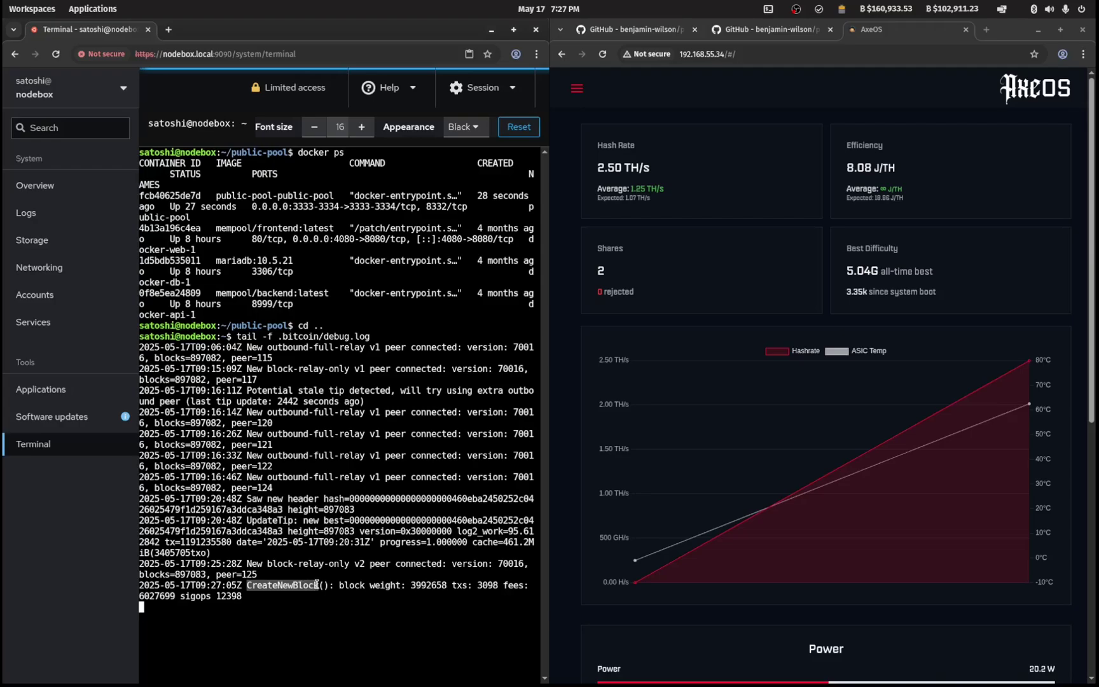
# Load web.public-pool.io in a new tab and bring up the public-pool-ui GitHub page.
pyautogui.click(311, 611)
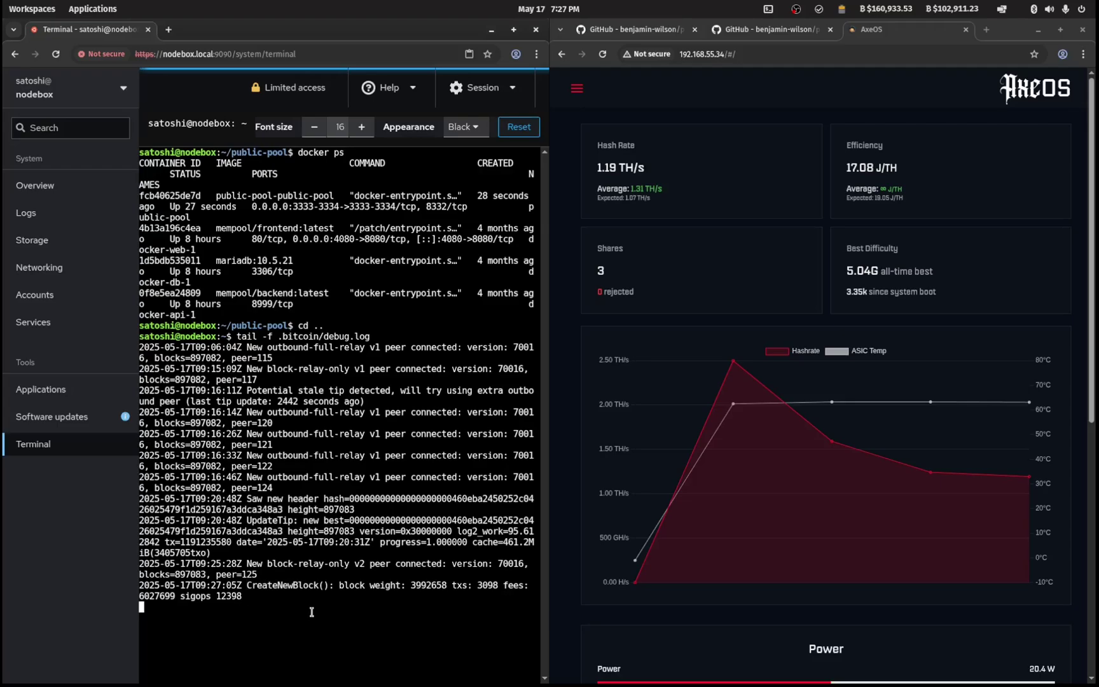
pyautogui.click(989, 35)
pyautogui.write('web.public-pool.io')
pyautogui.press('Return')
pyautogui.click(696, 33)
# Stop following the debug log and clear the terminal.
pyautogui.click(323, 611)
pyautogui.hotkey('ctrl', 'c')
pyautogui.write('clear')
pyautogui.press('Return')
# Clone the public-pool-ui repository using the URL copied from GitHub.
pyautogui.click(891, 190)
pyautogui.click(905, 267)
pyautogui.click(385, 210)
pyautogui.write('git clone')
pyautogui.rightClick(385, 210)
pyautogui.click(406, 248)
pyautogui.press('Return')
pyautogui.write('ls')
# Move into public-pool-ui/src/environments and list the environment files.
pyautogui.press('Return')
pyautogui.moveTo(354, 271); pyautogui.dragTo(428, 271)
pyautogui.click(379, 283)
pyautogui.write('cd public-pool-')
pyautogui.press('Tab')
pyautogui.press('Return')
pyautogui.write('ls')
pyautogui.press('Return')
pyautogui.doubleClick(347, 322)
pyautogui.click(347, 387)
pyautogui.write('cd src')
pyautogui.press('Return')
pyautogui.write('ls')
pyautogui.press('Return')
pyautogui.write('cd en')
pyautogui.press('Tab')
pyautogui.press('Return')
pyautogui.write('ls')
pyautogui.press('Return')
# Open environment.prod.ts in nano.
pyautogui.moveTo(267, 430); pyautogui.dragTo(362, 430)
pyautogui.click(421, 444)
pyautogui.write('nano env')
pyautogui.press('Tab')
pyautogui.write('p')
pyautogui.press('Tab')
pyautogui.press('Return')
pyautogui.press('Down')
pyautogui.press('Down')
pyautogui.press('End')
pyautogui.press('Left')
pyautogui.press('Left')
pyautogui.press('Left')
pyautogui.press('BackSpace')
pyautogui.press('BackSpace')
pyautogui.press('BackSpace')
pyautogui.write(':')
pyautogui.press('Left')
pyautogui.press('BackSpace')
pyautogui.press('BackSpace')
pyautogui.press('BackSpace')
pyautogui.press('Left')
pyautogui.press('Left')
pyautogui.press('Left')
pyautogui.press('BackSpace')
pyautogui.press('Right')
pyautogui.press('Right')
pyautogui.press('Right')
pyautogui.press('BackSpace')
pyautogui.write('nodebox.local')
pyautogui.press('Right')
pyautogui.press('Right')
pyautogui.press('Right')
pyautogui.press('BackSpace')
pyautogui.press('BackSpace')
pyautogui.press('BackSpace')
pyautogui.press('BackSpace')
pyautogui.press('BackSpace')
pyautogui.write('3334')
pyautogui.press('Down')
pyautogui.press('Left')
pyautogui.press('Left')
pyautogui.press('Left')
pyautogui.press('BackSpace')
pyautogui.press('BackSpace')
pyautogui.press('BackSpace')
pyautogui.press('BackSpace')
pyautogui.press('BackSpace')
pyautogui.press('BackSpace')
pyautogui.press('BackSpace')
pyautogui.press('BackSpace')
pyautogui.press('BackSpace')
pyautogui.press('BackSpace')
pyautogui.press('BackSpace')
pyautogui.write('nodebox.local:')
pyautogui.press('BackSpace')
pyautogui.press('BackSpace')
pyautogui.press('BackSpace')
pyautogui.press('BackSpace')
pyautogui.press('BackSpace')
# Save environment.prod.ts in nano and return up to the public-pool-ui folder.
pyautogui.click(673, 449)
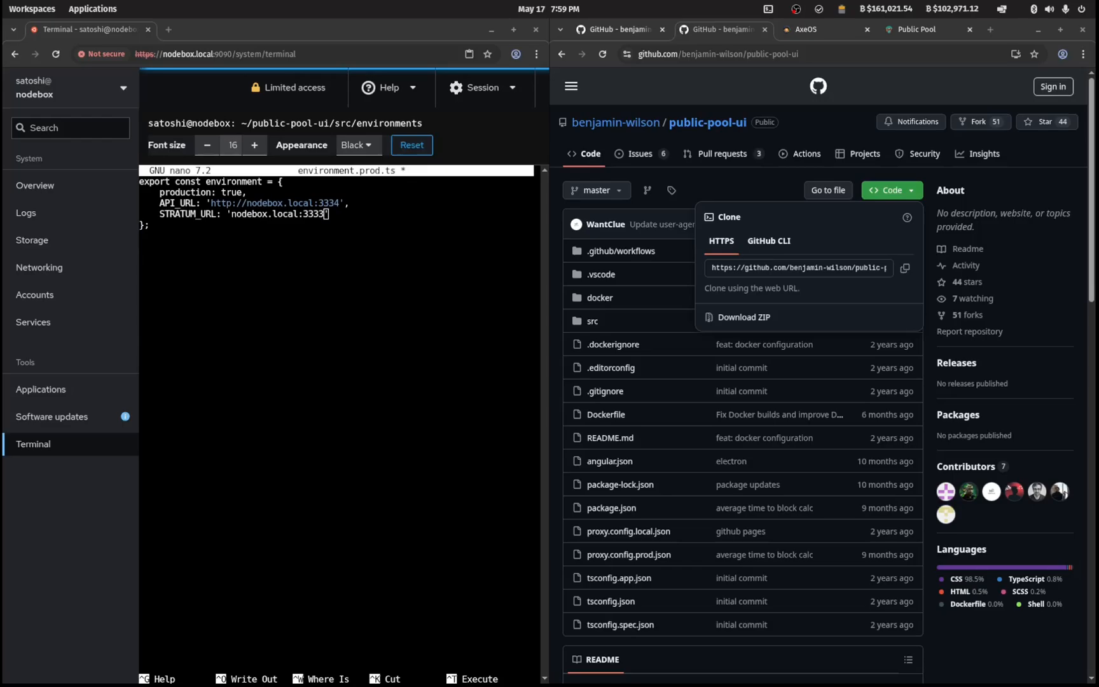
pyautogui.click(233, 414)
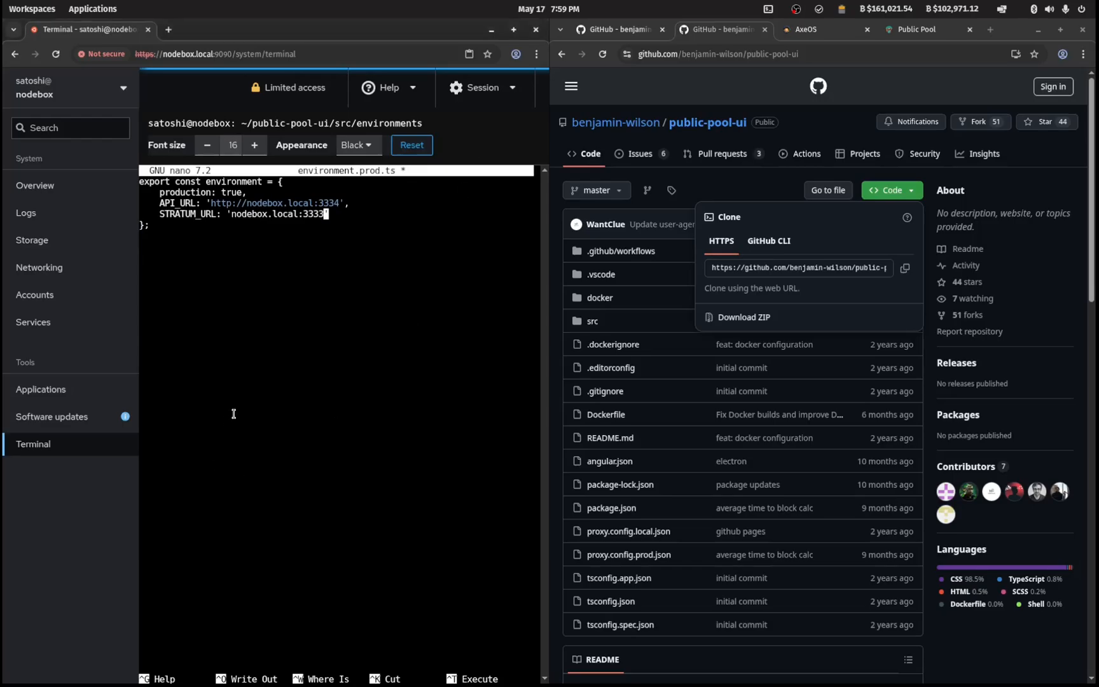
pyautogui.hotkey('ctrl', 'x')
pyautogui.press('y')
pyautogui.press('Return')
pyautogui.write('cd ..')
pyautogui.press('Return')
pyautogui.write('cd')
pyautogui.press('Return')
# Run the README's 'docker build -t public-pool-ui .' command in the terminal.
pyautogui.click(596, 186)
pyautogui.scroll(-5, 834, 239)
pyautogui.scroll(-5, 827, 293)
pyautogui.scroll(-5, 826, 292)
pyautogui.scroll(-3, 827, 344)
pyautogui.scroll(2, 764, 474)
pyautogui.moveTo(751, 462); pyautogui.dragTo(602, 461)
pyautogui.rightClick(611, 462)
pyautogui.click(653, 472)
pyautogui.rightClick(327, 480)
pyautogui.click(363, 518)
pyautogui.press('Return')
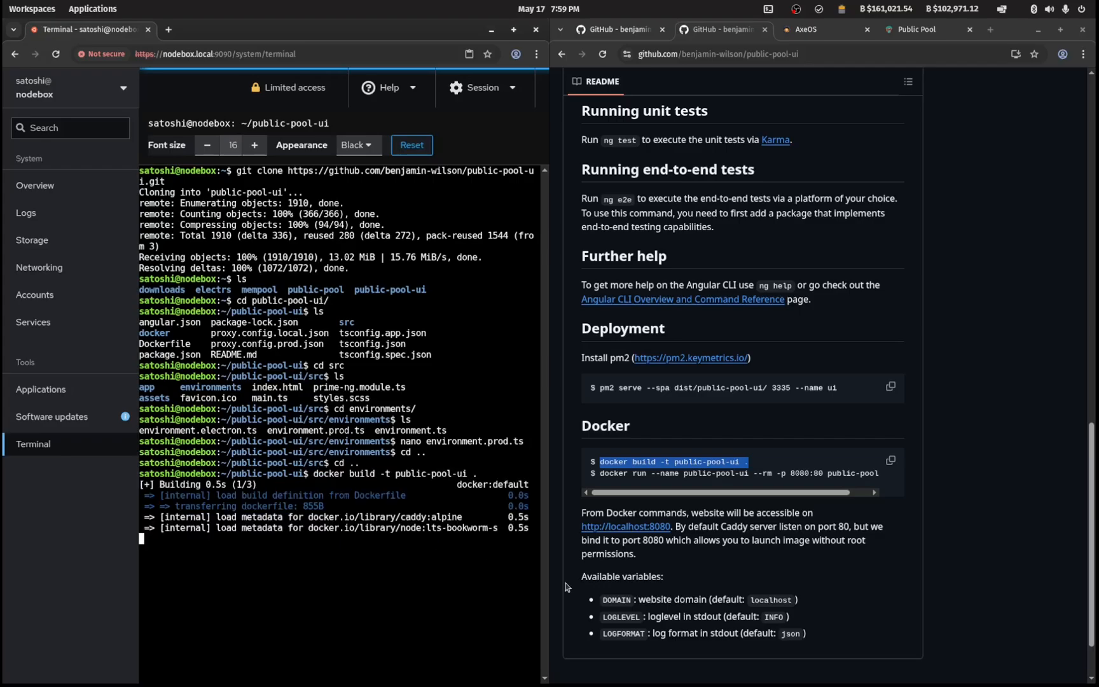
pyautogui.write('clear')
# Paste the README's docker run command into the cleared terminal.
pyautogui.press('Return')
pyautogui.moveTo(600, 473); pyautogui.dragTo(893, 475)
pyautogui.rightClick(846, 474)
pyautogui.click(566, 488)
pyautogui.click(361, 193)
pyautogui.rightClick(360, 192)
pyautogui.click(371, 214)
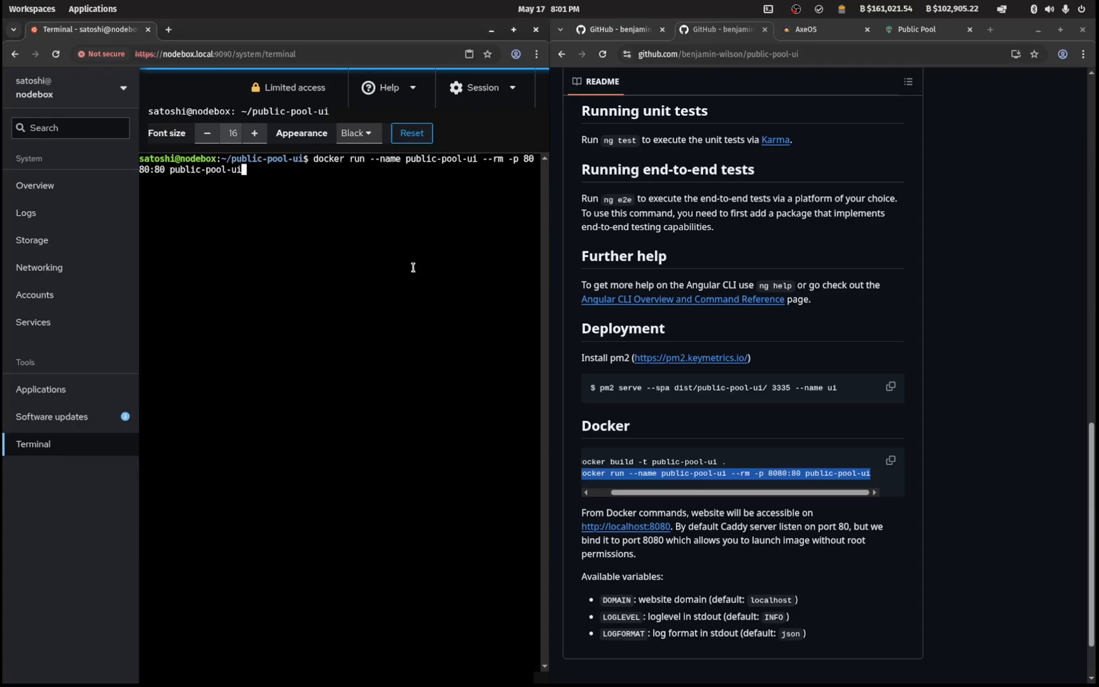
# Edit the command to add -d --restart unless-stopped, drop --rm, and start the container on port 8080.
pyautogui.hotkey('ctrl', 'Left')
pyautogui.hotkey('ctrl', 'Left')
pyautogui.hotkey('ctrl', 'Left')
pyautogui.hotkey('ctrl', 'Left')
pyautogui.hotkey('ctrl', 'Left')
pyautogui.hotkey('ctrl', 'Left')
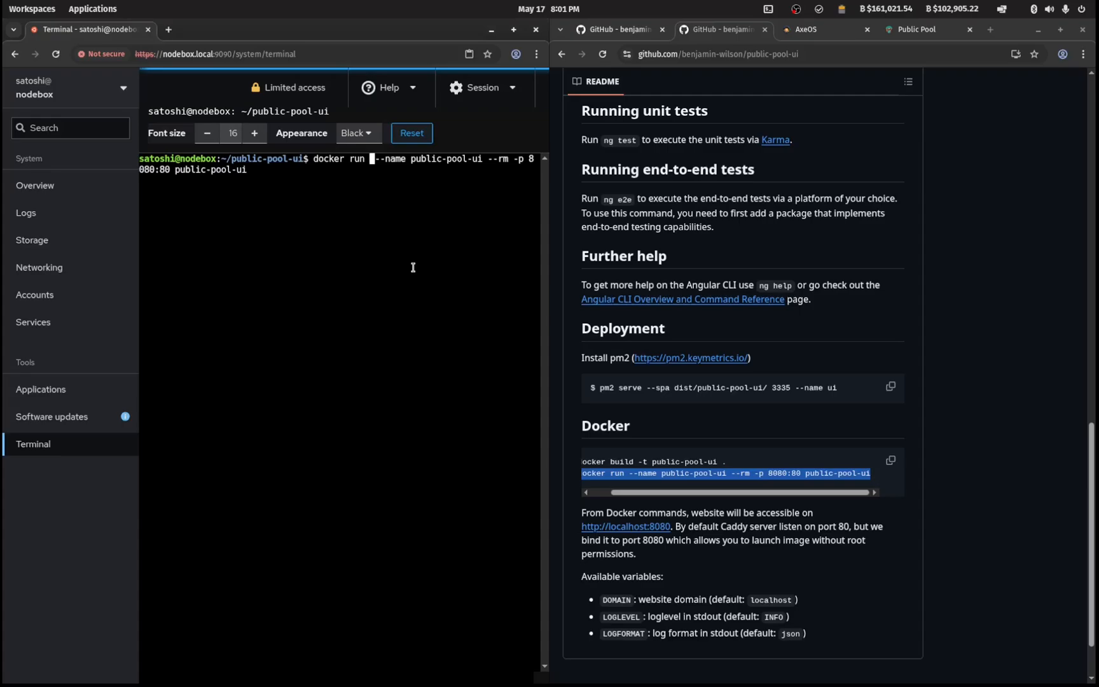
pyautogui.write('-d --restart')
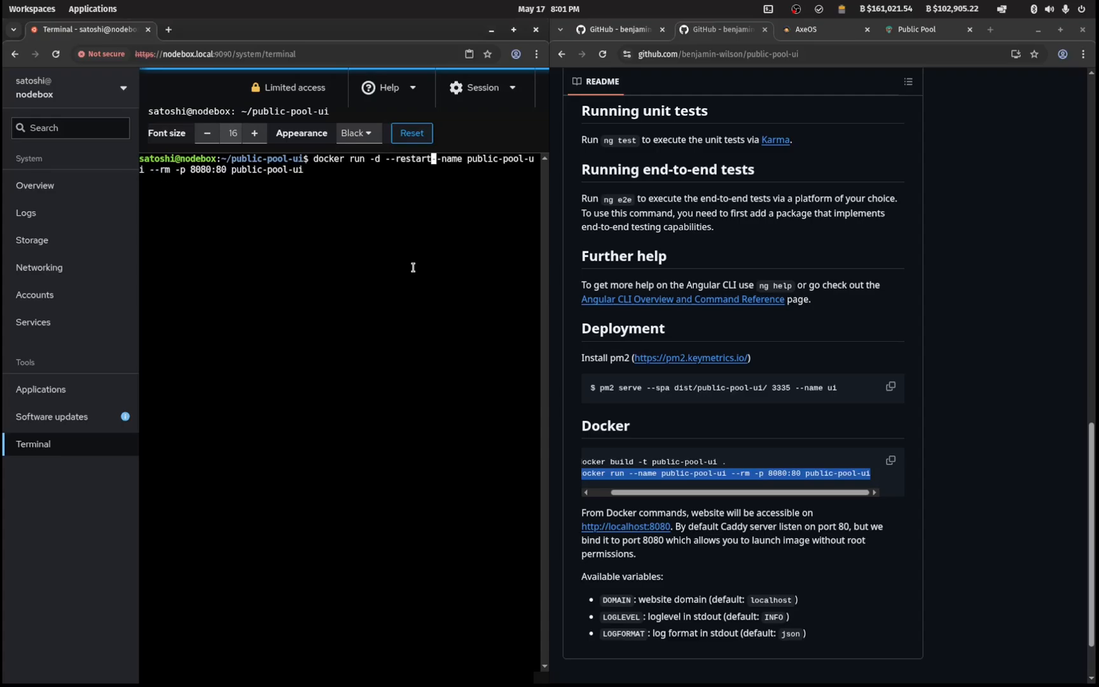
pyautogui.write('-un')
pyautogui.press('BackSpace')
pyautogui.press('BackSpace')
pyautogui.press('BackSpace')
pyautogui.write('unless-sto')
pyautogui.write('ped')
pyautogui.press('Right')
pyautogui.press('Right')
pyautogui.press('Right')
pyautogui.press('Right')
pyautogui.press('Right')
pyautogui.press('Right')
pyautogui.press('BackSpace')
pyautogui.press('BackSpace')
pyautogui.press('BackSpace')
pyautogui.press('BackSpace')
pyautogui.press('BackSpace')
pyautogui.press('BackSpace')
pyautogui.press('Right')
pyautogui.press('Right')
pyautogui.press('Right')
pyautogui.press('Right')
pyautogui.press('Right')
pyautogui.press('Right')
pyautogui.press('Right')
pyautogui.press('Right')
pyautogui.hotkey('ctrl', 'Left')
pyautogui.hotkey('ctrl', 'Left')
pyautogui.hotkey('ctrl', 'Left')
pyautogui.hotkey('ctrl', 'Left')
pyautogui.hotkey('ctrl', 'Left')
pyautogui.hotkey('ctrl', 'Left')
pyautogui.press('Right')
pyautogui.press('Right')
pyautogui.press('Right')
pyautogui.press('Right')
pyautogui.press('Right')
pyautogui.write('p')
pyautogui.hotkey('ctrl', 'Right')
pyautogui.hotkey('ctrl', 'Right')
pyautogui.hotkey('ctrl', 'Right')
pyautogui.hotkey('ctrl', 'Right')
pyautogui.hotkey('ctrl', 'Right')
pyautogui.hotkey('ctrl', 'Right')
pyautogui.hotkey('ctrl', 'Right')
pyautogui.press('End')
pyautogui.press('Return')
pyautogui.write('docker ps')
# List running containers with docker ps and highlight the public-pool-ui and public-pool entries.
pyautogui.press('Return')
pyautogui.moveTo(214, 236); pyautogui.dragTo(287, 236)
pyautogui.moveTo(216, 289); pyautogui.dragTo(273, 289)
# Highlight the 8080 port mapping of the public-pool-ui container in the docker ps output.
pyautogui.click(196, 271)
pyautogui.moveTo(438, 247); pyautogui.dragTo(458, 247)
pyautogui.click(491, 293)
# Load nodebox.local:8080 in a new tab and scroll the dashboard to the Bitaxe online at about 1.1 TH/s.
pyautogui.click(991, 30)
pyautogui.write('nodebox.local:8080')
pyautogui.press('Return')
pyautogui.scroll(-2, 830, 192)
pyautogui.scroll(-3, 831, 193)
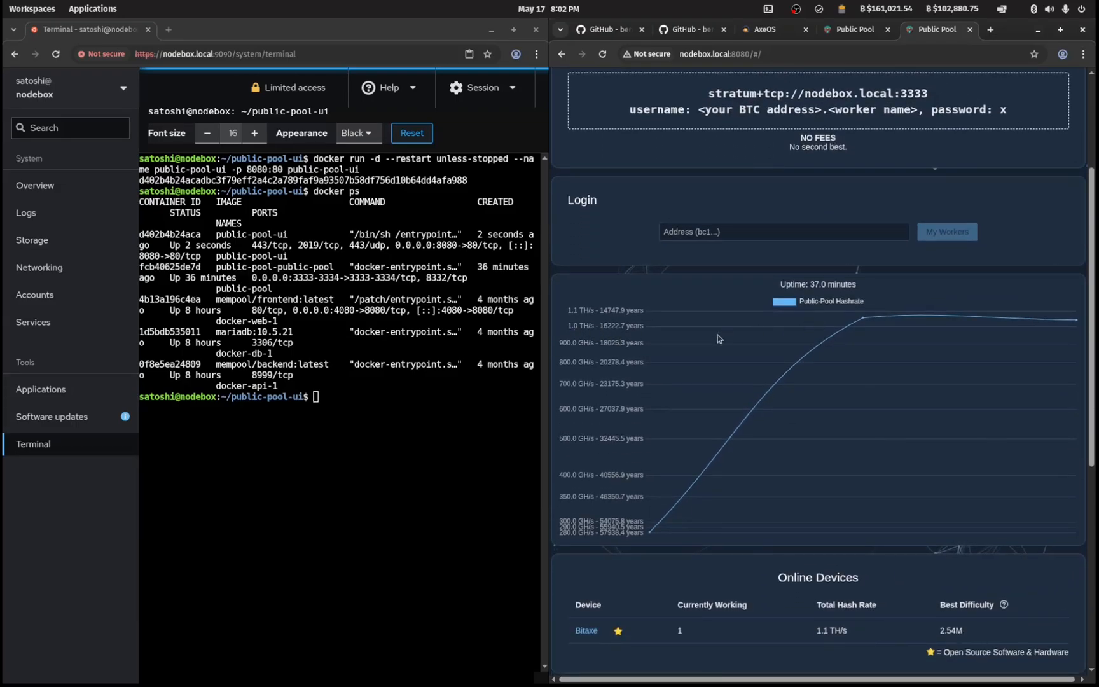
pyautogui.scroll(-3, 863, 326)
pyautogui.scroll(-1, 868, 344)
pyautogui.scroll(-5, 968, 440)
pyautogui.press('Home')
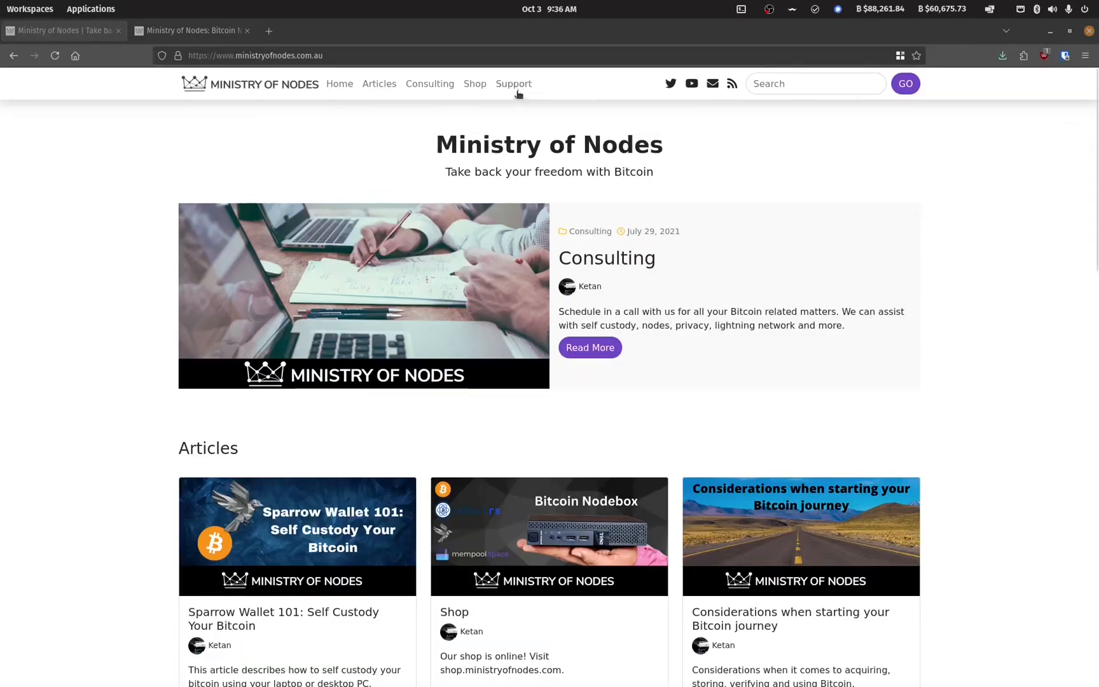
# Browse the Ministry of Nodes Support and Consulting posts.
pyautogui.click(518, 89)
pyautogui.click(340, 211)
pyautogui.scroll(-5, 128, 298)
pyautogui.scroll(5, 128, 298)
pyautogui.click(422, 83)
pyautogui.click(327, 238)
pyautogui.scroll(-3, 167, 297)
pyautogui.scroll(-2, 132, 356)
pyautogui.scroll(-1, 184, 450)
# Open the Shop post and follow the shop.ministryofnodes.com link to the Bitcoin Nodebox at $350.00.
pyautogui.click(475, 84)
pyautogui.click(249, 309)
pyautogui.click(253, 574)
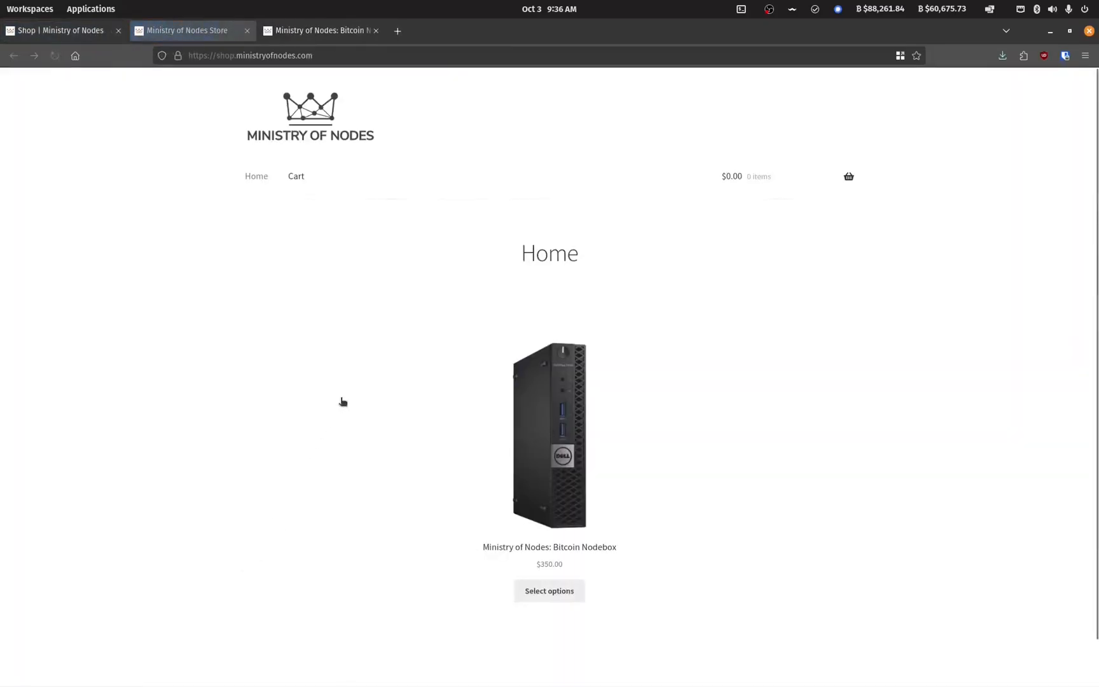